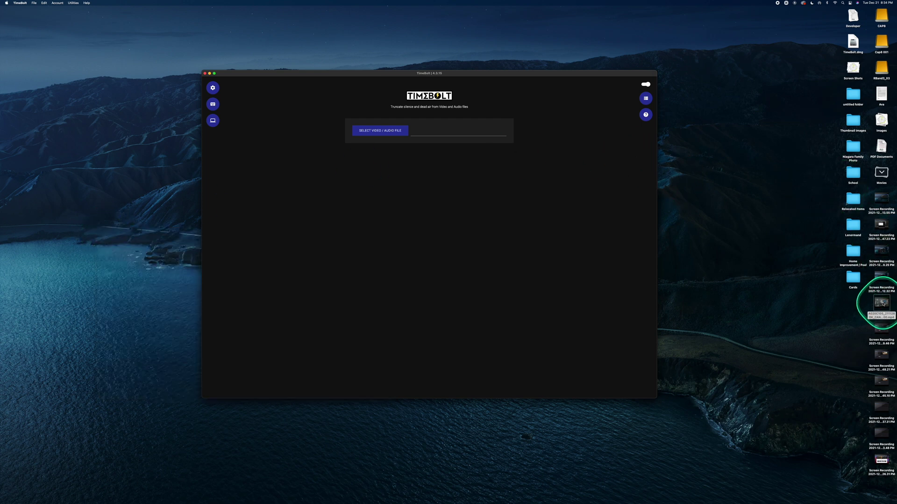
Load the talking-head mp4 into TimeBolt and widen its speech/silence waveform to full width.
left_click_drag(882, 304, 464, 131)
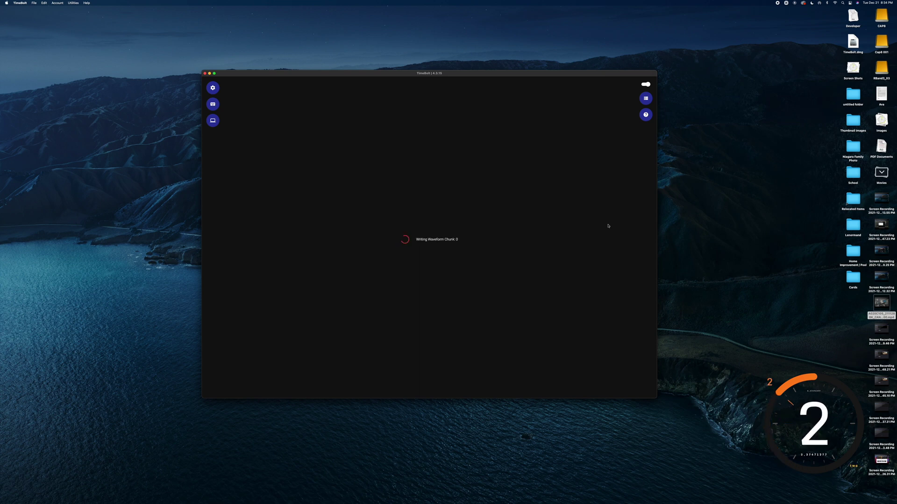
left_click(607, 226)
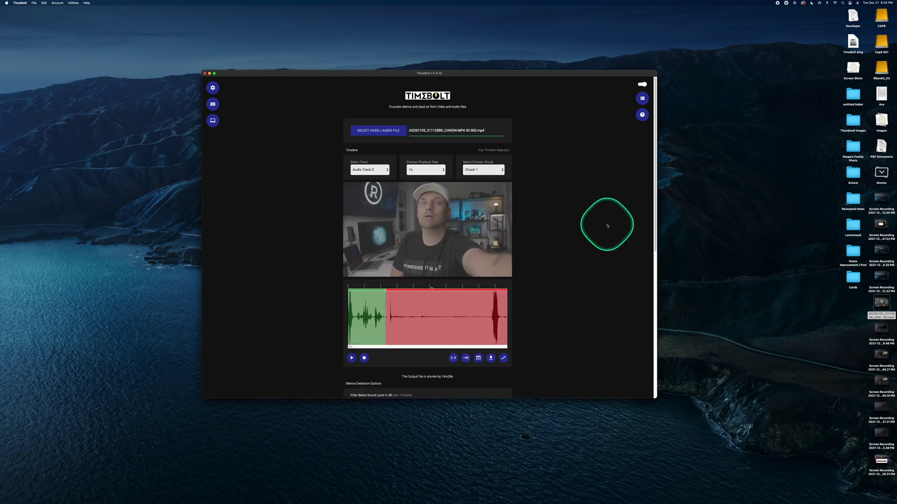
left_click(504, 358)
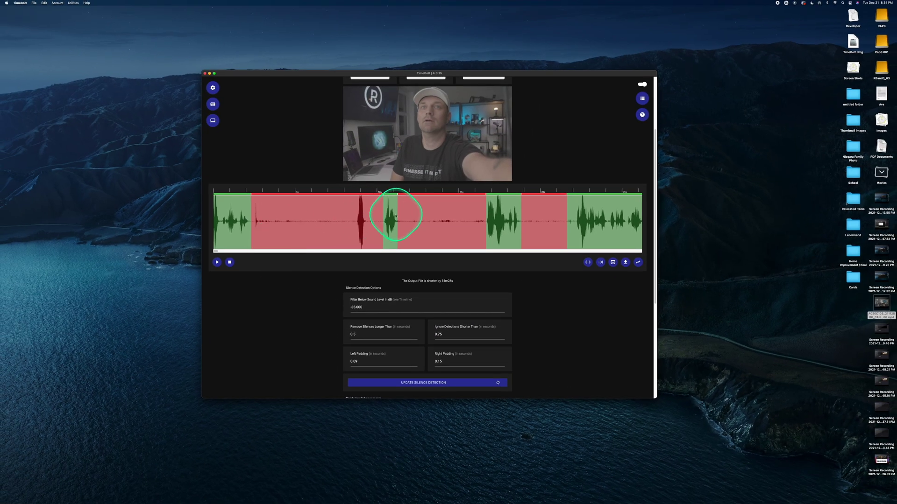
Play the silence-skipping preview at -35 dB and 0.5 s silences, then pause it.
left_click(218, 263)
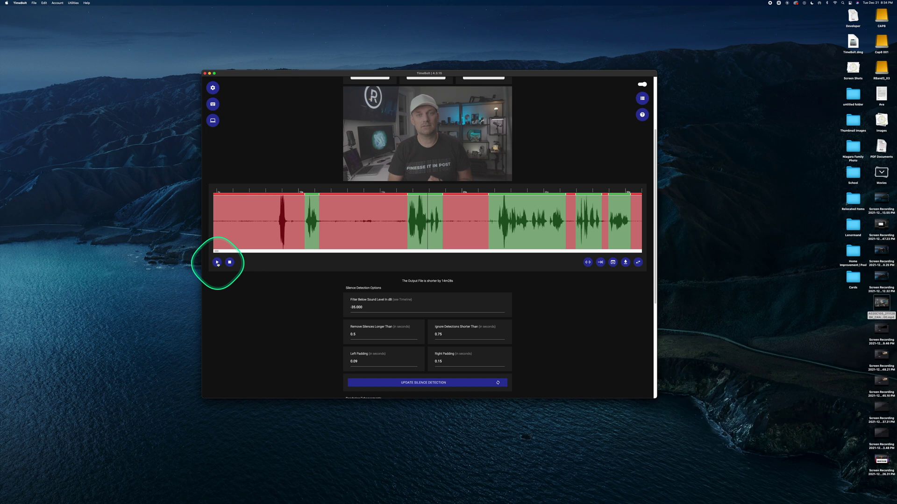
left_click(217, 263)
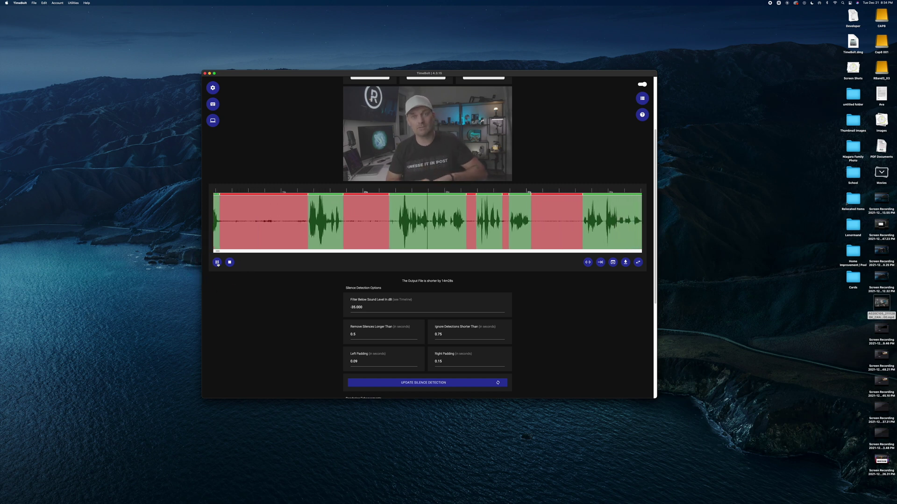
left_click(218, 262)
left_click_drag(217, 251, 224, 253)
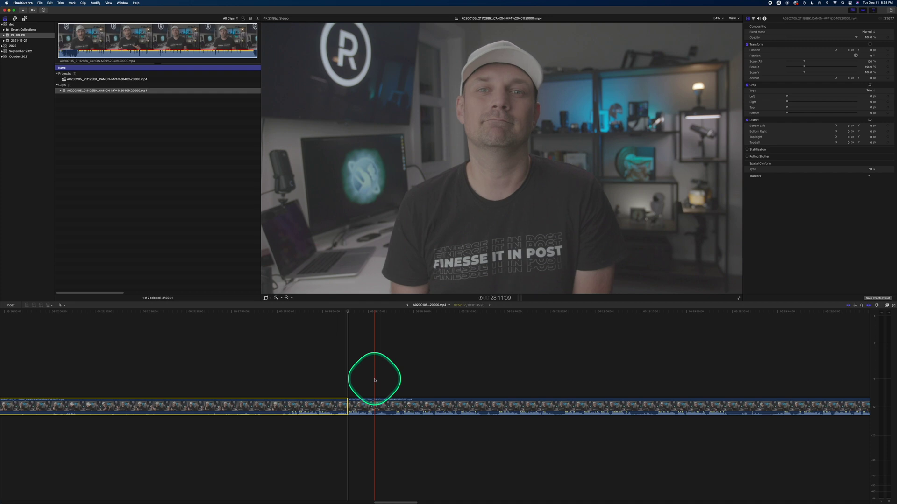
Blade the talking-head clip at three pauses along the Final Cut Pro timeline.
key("b")
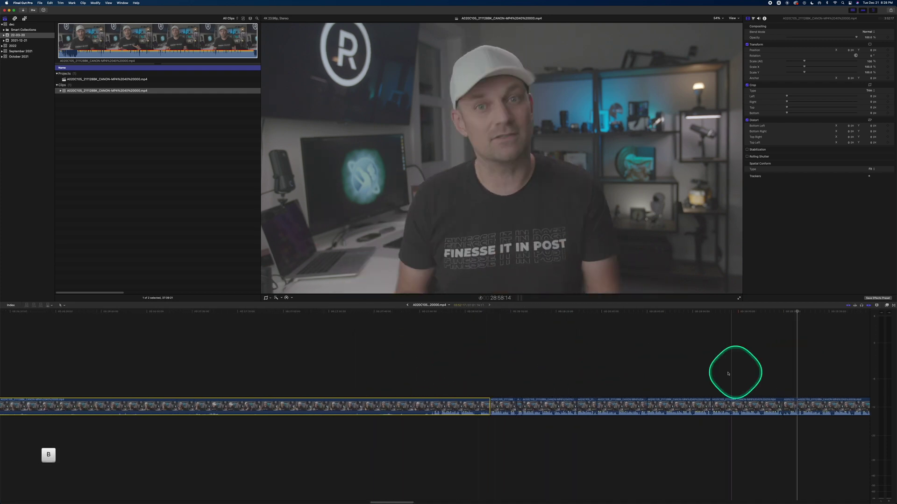
key("b")
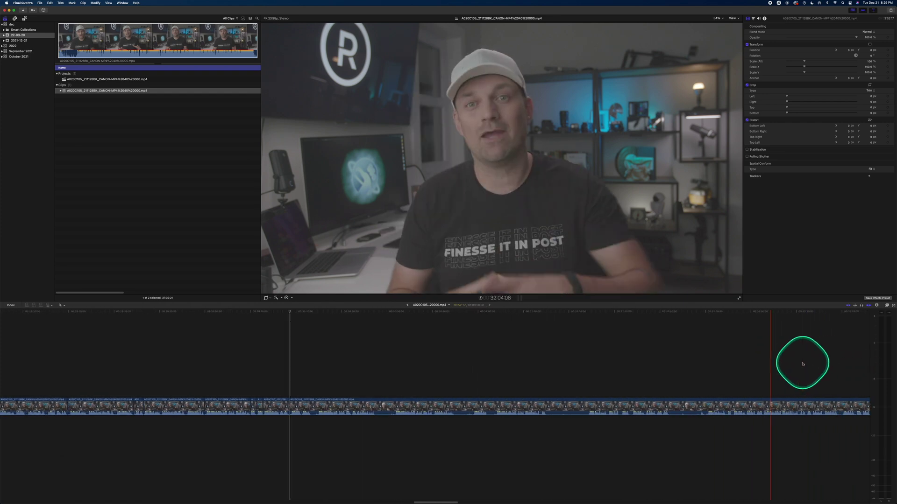
key("b")
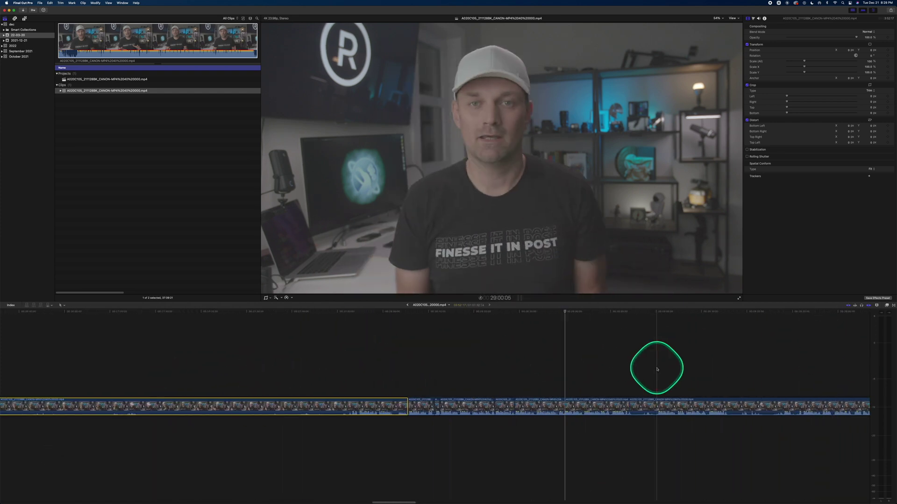
key("b")
left_click(727, 371)
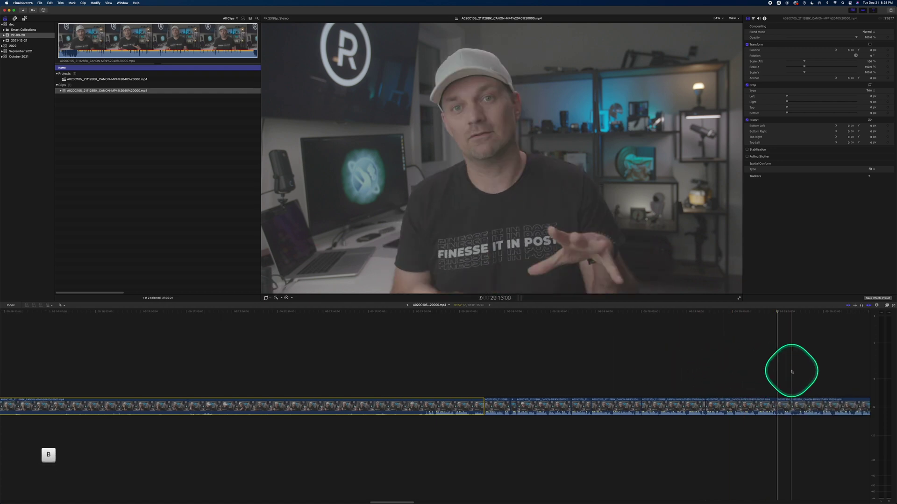
scroll(608, 377, "right", 5)
key("b")
left_click(609, 374)
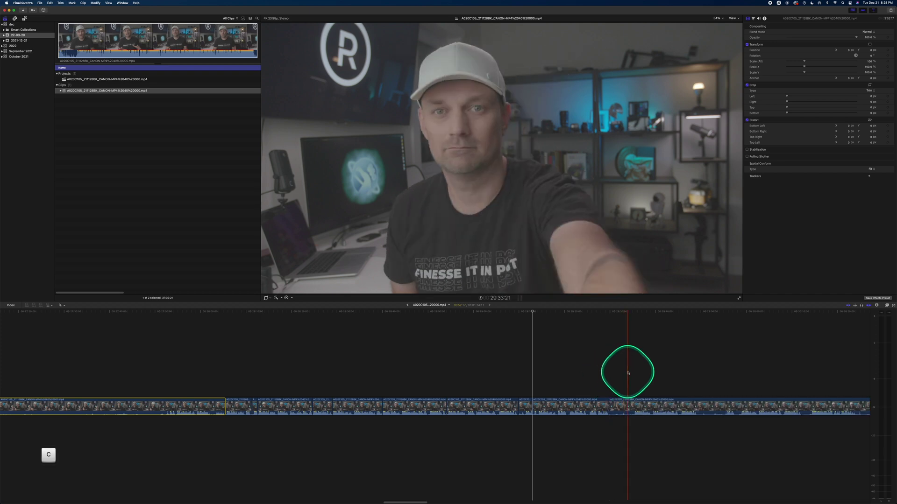
key("b")
left_click(698, 366)
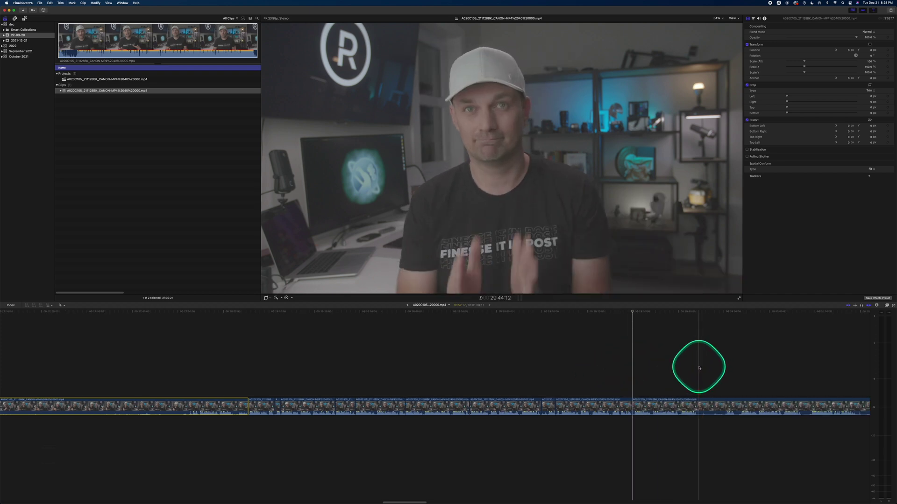
Select the clip and step the playhead through the new edit points.
key("c")
scroll(724, 367, "left", 2)
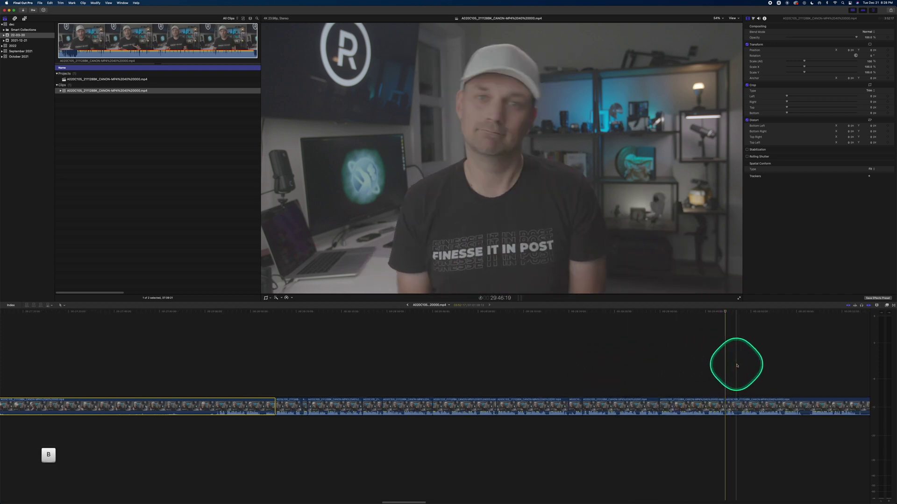
key("Down")
scroll(738, 366, "left", 1)
key("Down")
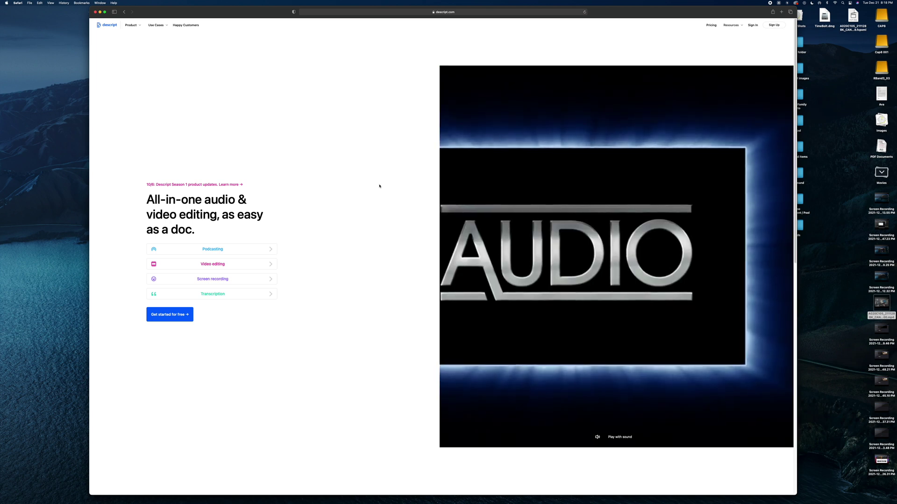
Hide the Safari window showing Descript's homepage to bring TimeBolt back.
key("super+w")
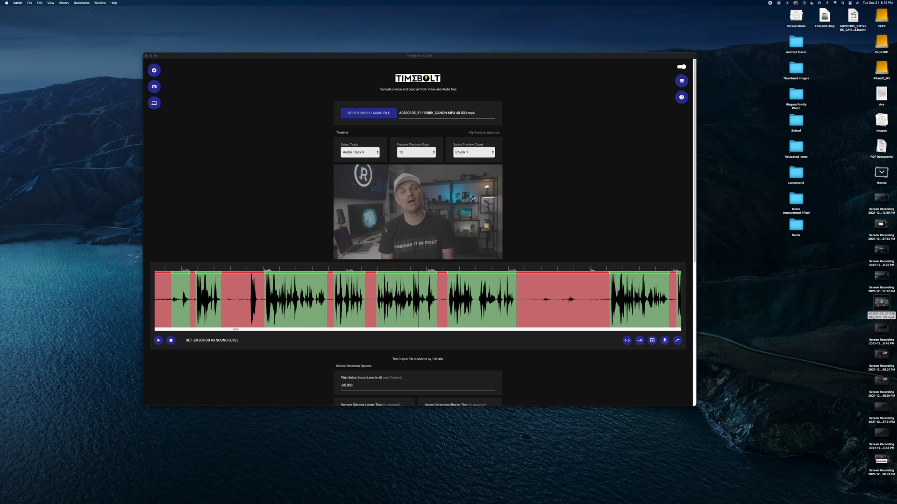
Scroll past Silence Detection Options to the Rendering Options and Clips, EDL, FCPXML, XML exports.
scroll(385, 230, "down", 5)
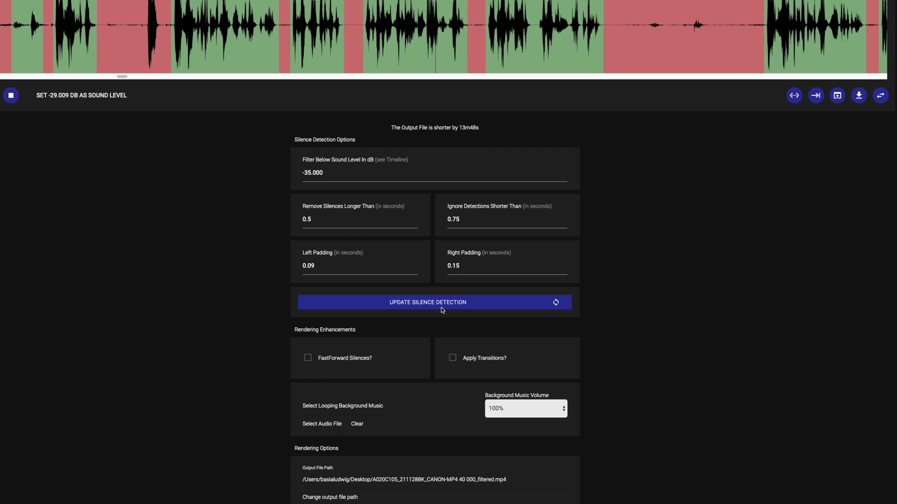
scroll(594, 161, "up", 7)
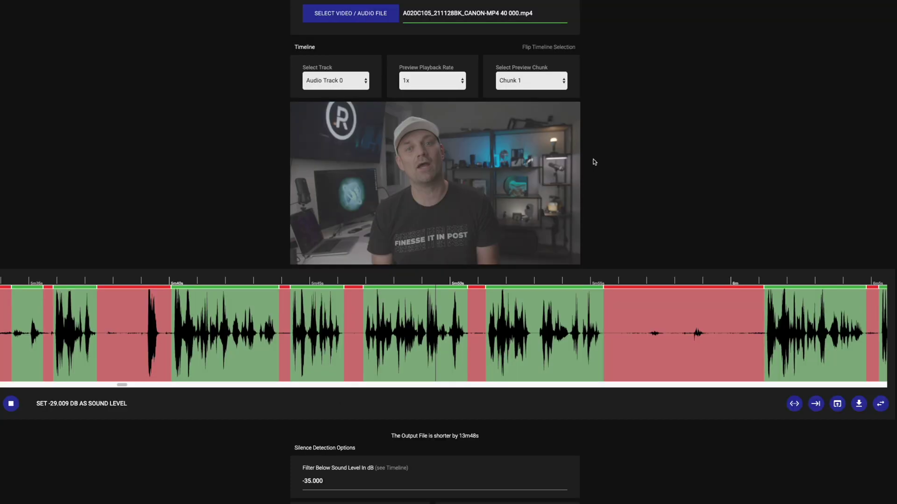
scroll(374, 201, "down", 9)
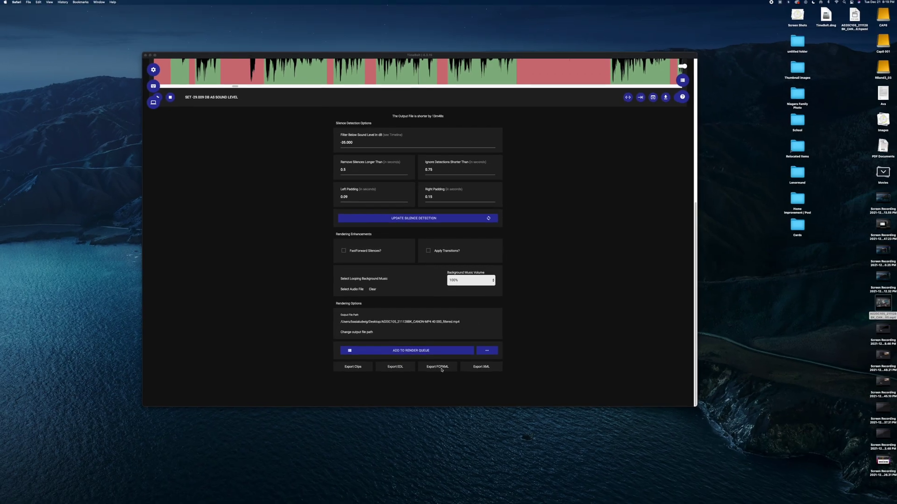
Export the cut clip as FCPXML to the Desktop and launch Final Cut Pro.
scroll(341, 260, "up", 5)
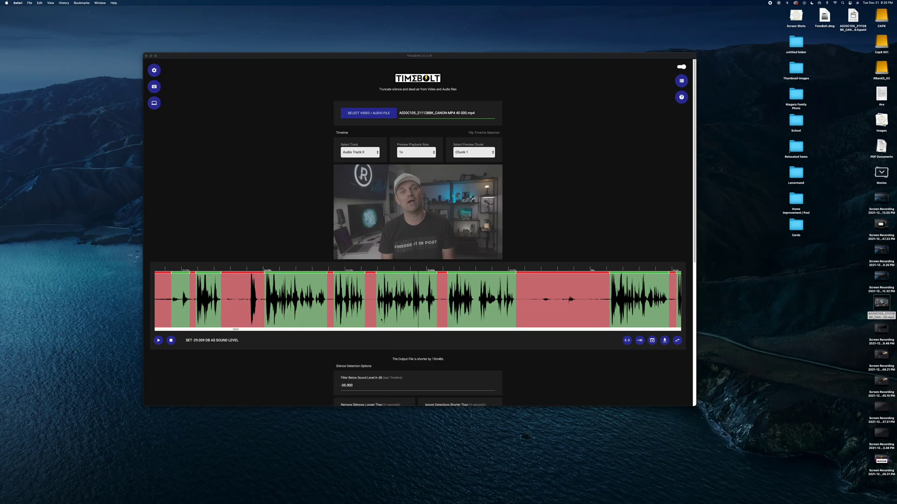
scroll(381, 319, "down", 5)
left_click(431, 367)
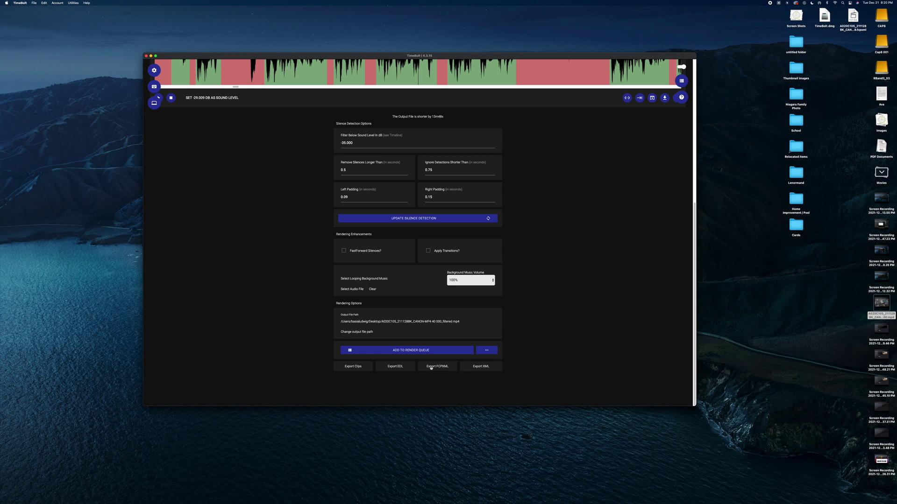
left_click(440, 367)
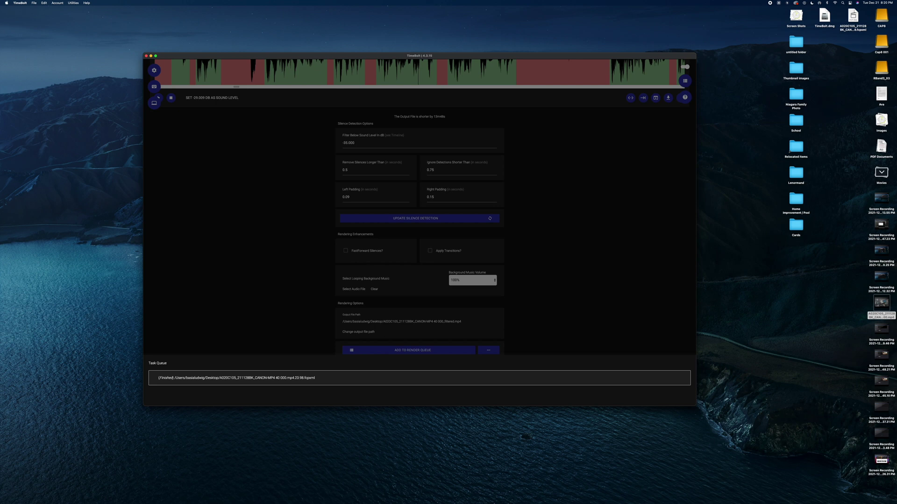
left_click(333, 497)
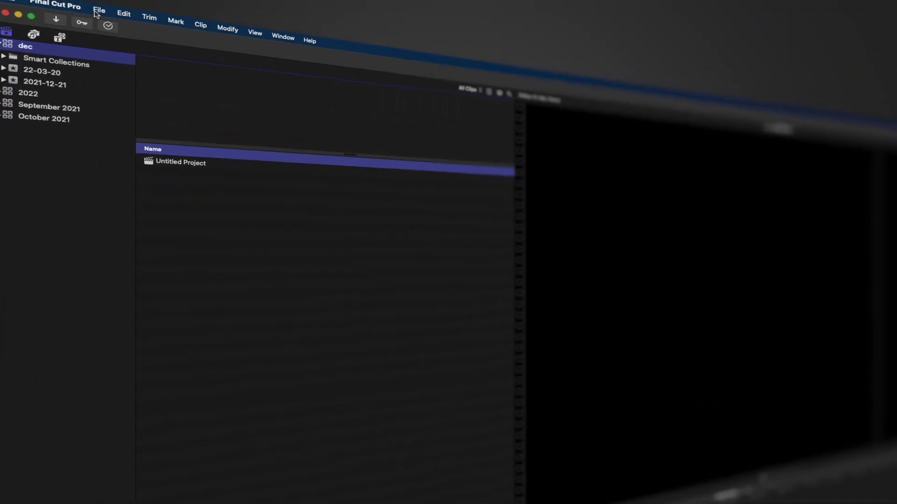
Import the TimeBolt .fcpxml from the Desktop into the 22-03-20 event.
left_click(39, 3)
mouse_move(257, 104)
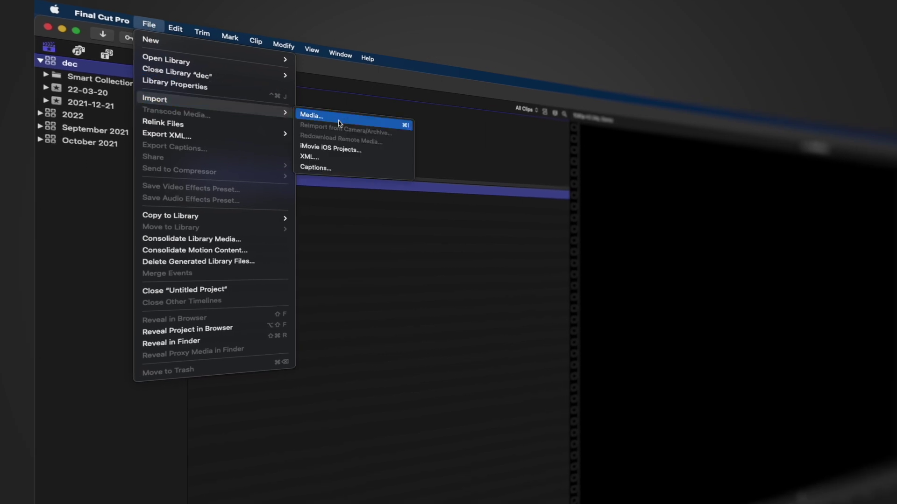
left_click(330, 163)
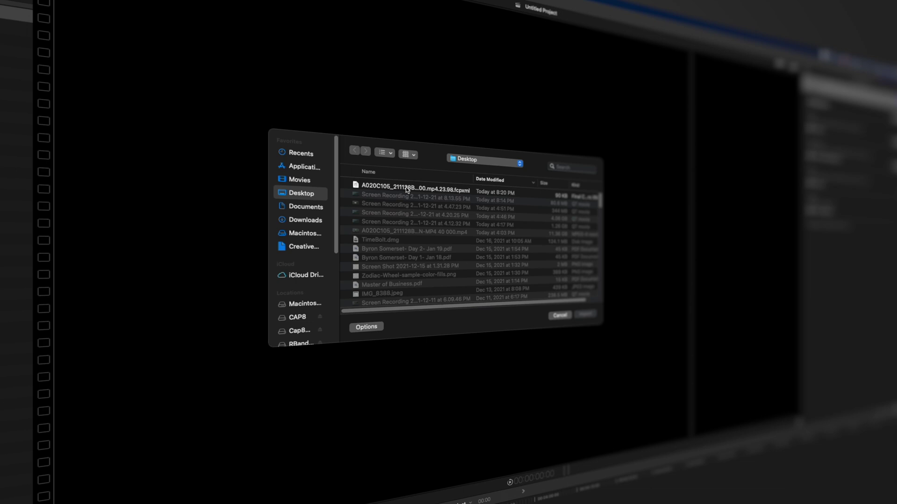
left_click(406, 189)
left_click(586, 315)
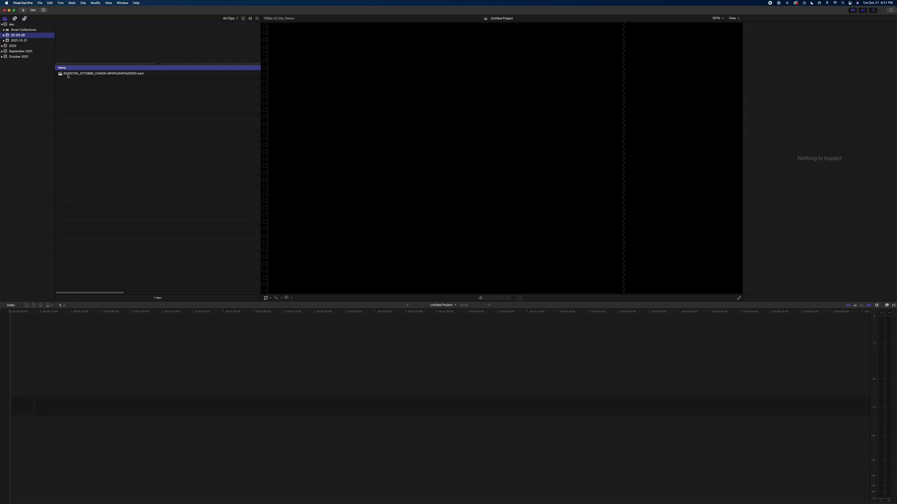
Open the silence-cut project and place the full original clip beneath it to compare lengths.
double_click(93, 74)
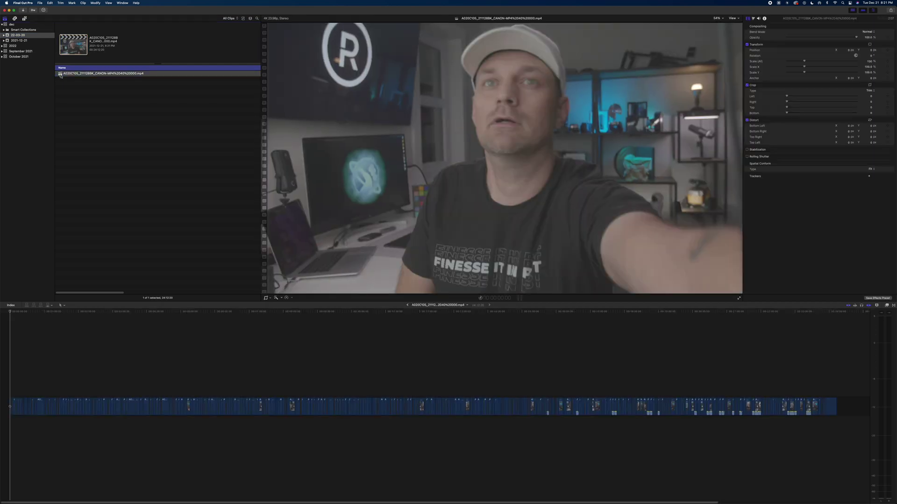
left_click_drag(33, 358, 742, 422)
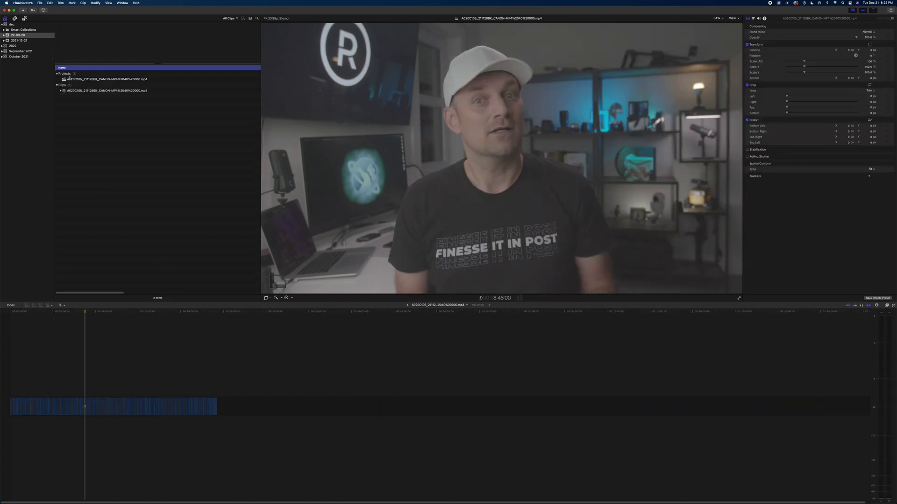
left_click_drag(93, 91, 21, 435)
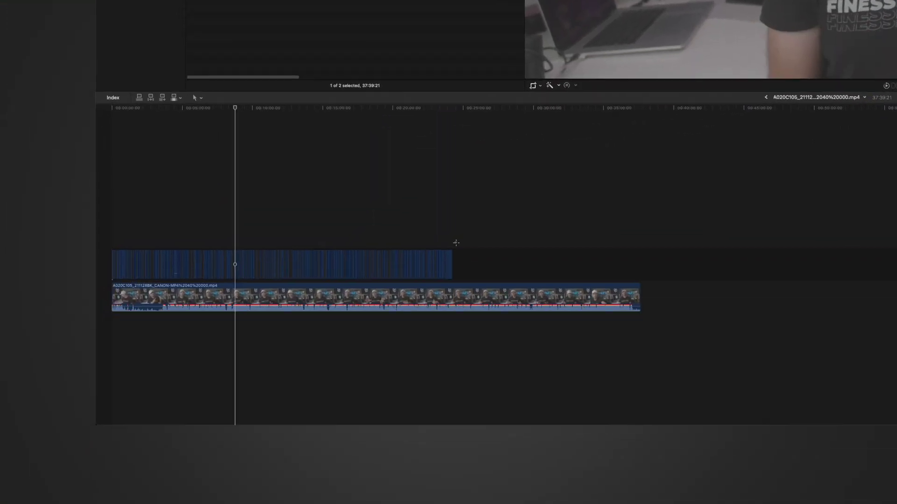
left_click_drag(456, 243, 639, 279)
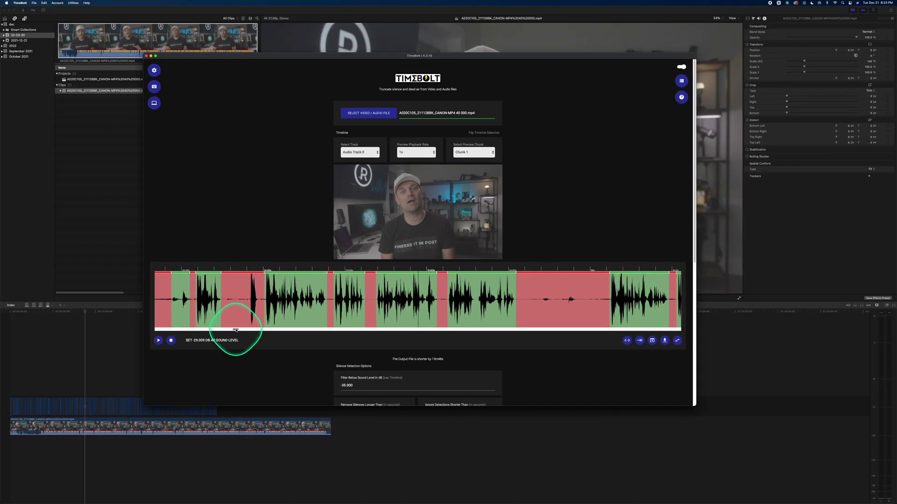
Scroll the waveform later, check Keyboard Shortcuts, and park the playhead in the silence near six minutes.
left_click_drag(236, 330, 238, 330)
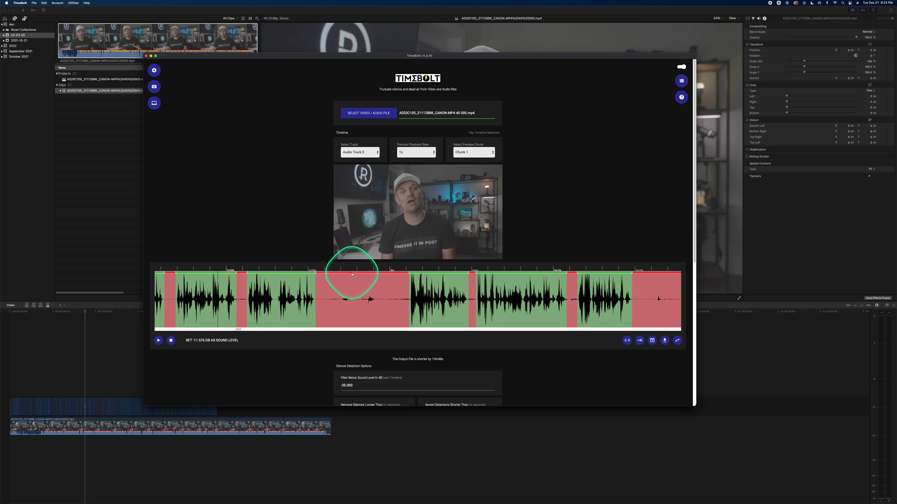
left_click(155, 88)
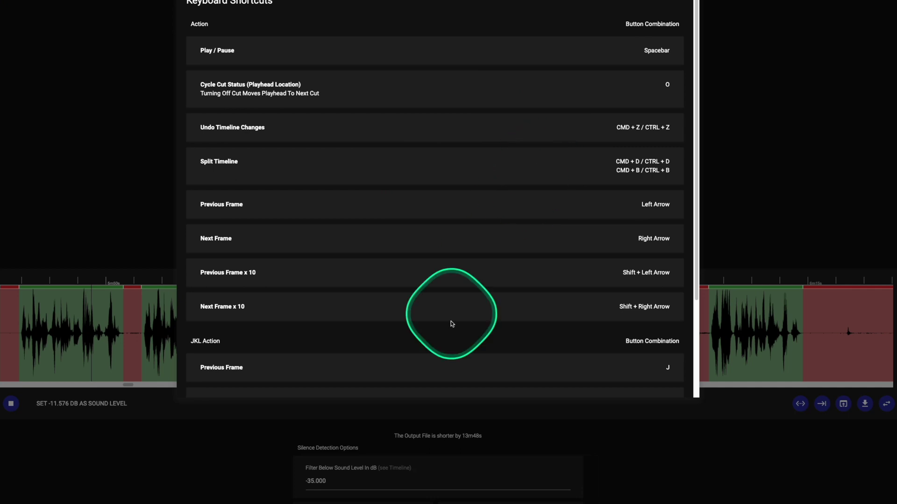
left_click(118, 160)
left_click(343, 313)
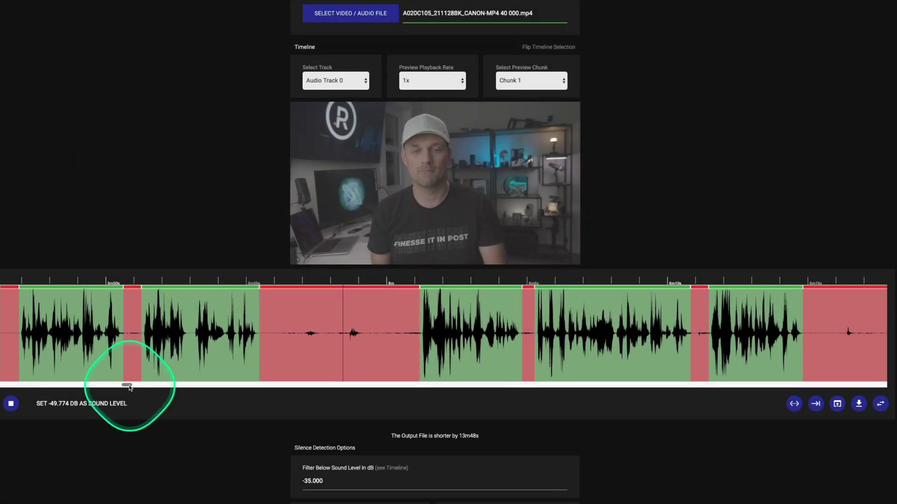
scroll(130, 387, "down", 4)
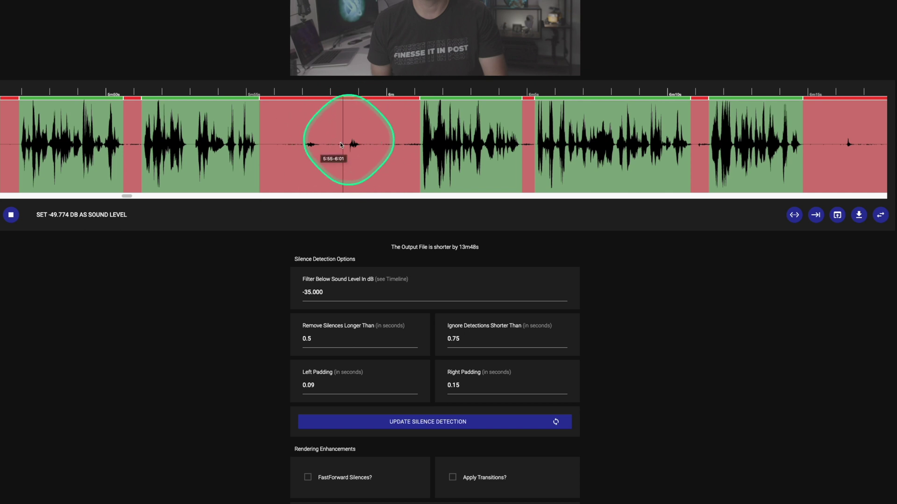
scroll(257, 362, "up", 2)
scroll(256, 362, "down", 5)
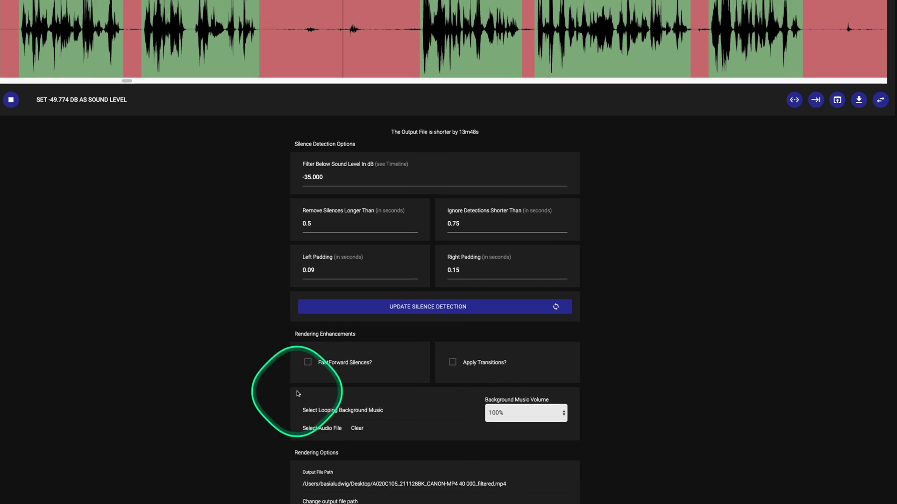
scroll(298, 394, "down", 3)
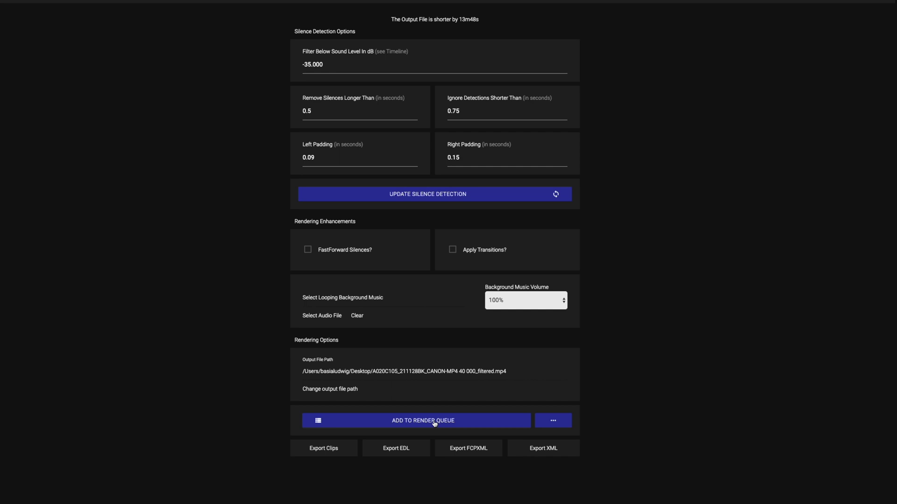
left_click(468, 450)
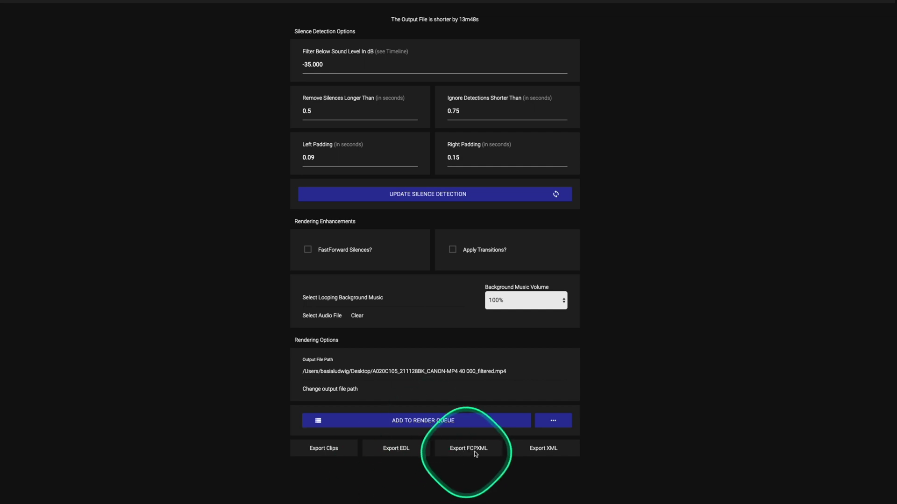
left_click(544, 450)
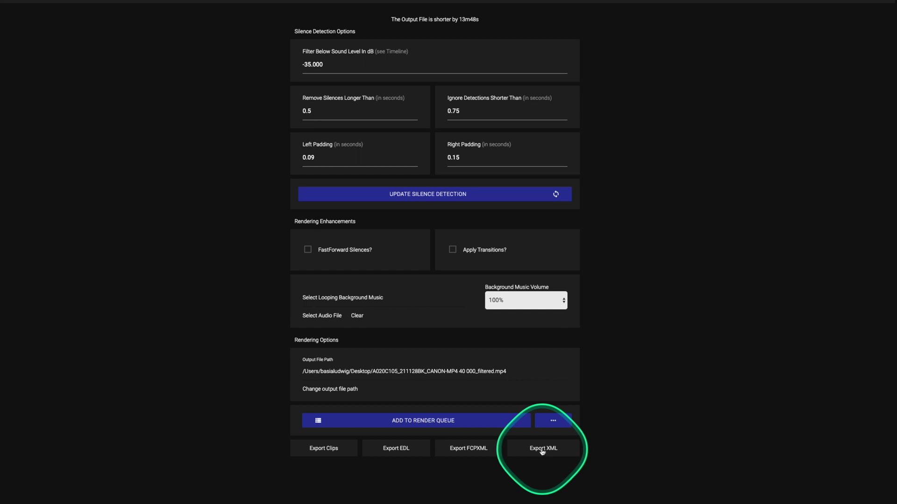
left_click(324, 450)
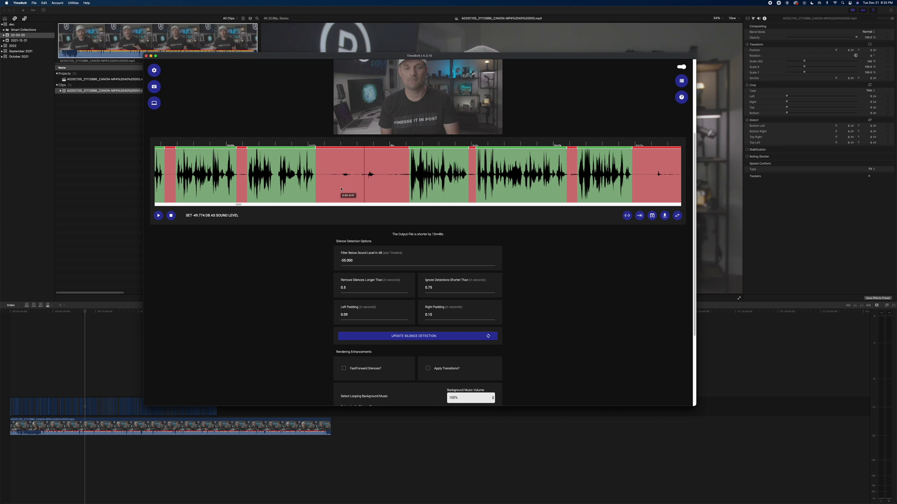
scroll(348, 227, "up", 1)
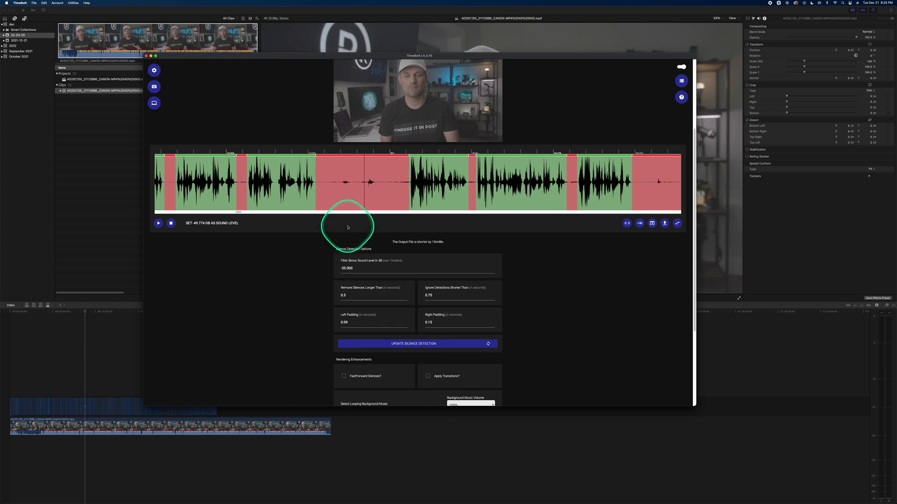
scroll(348, 227, "up", 5)
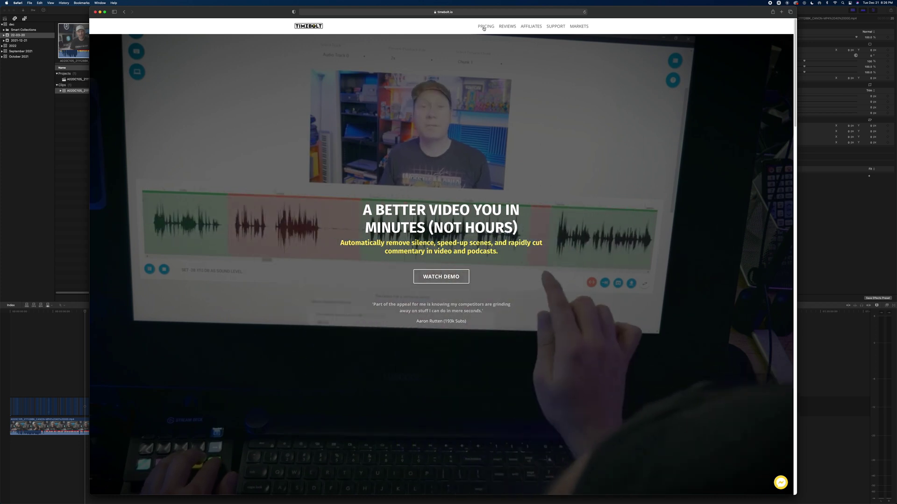
Open timebolt.io pricing and highlight Basic's No XML Export limit and the Paid lifetime price.
left_click(485, 26)
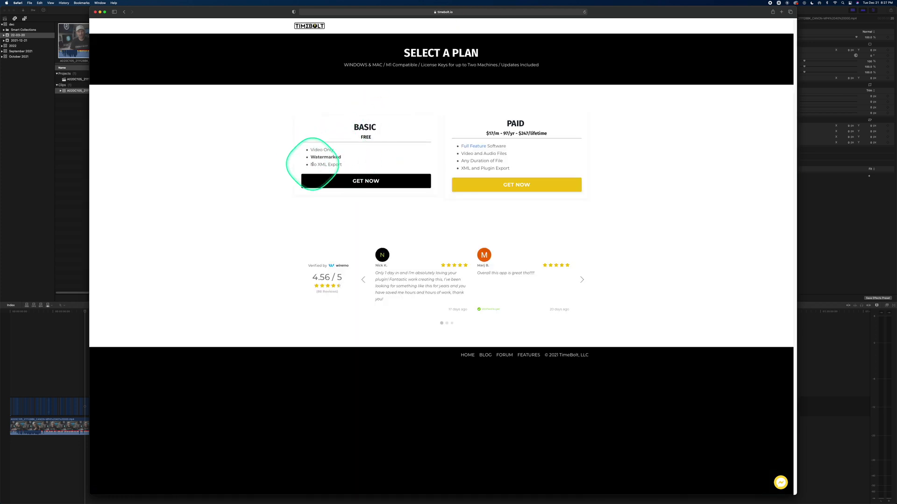
left_click_drag(309, 165, 346, 166)
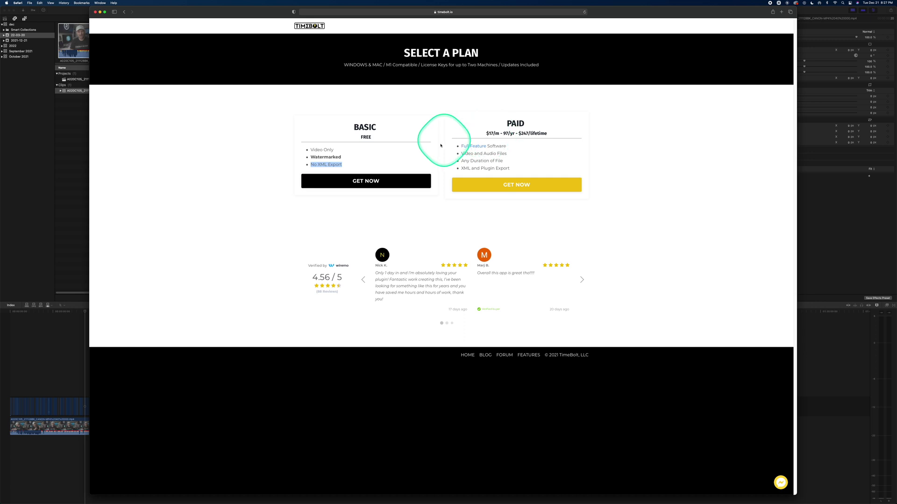
left_click_drag(518, 134, 548, 134)
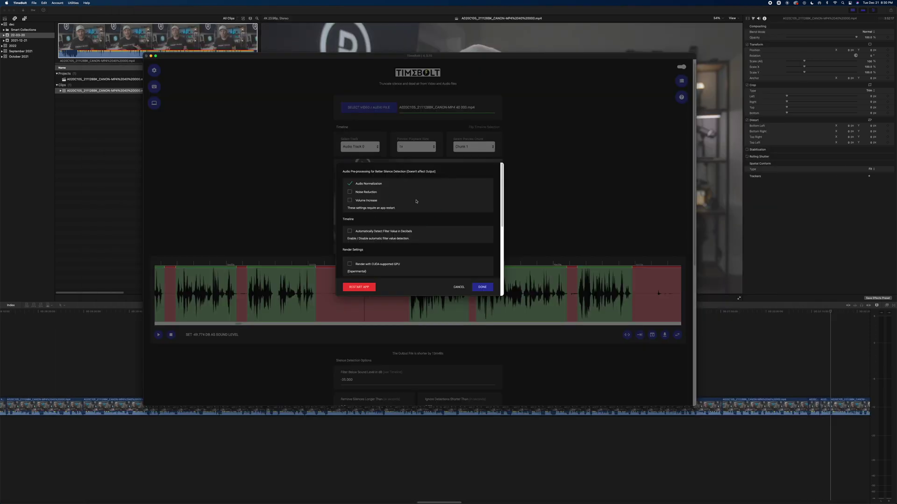
left_click(416, 201)
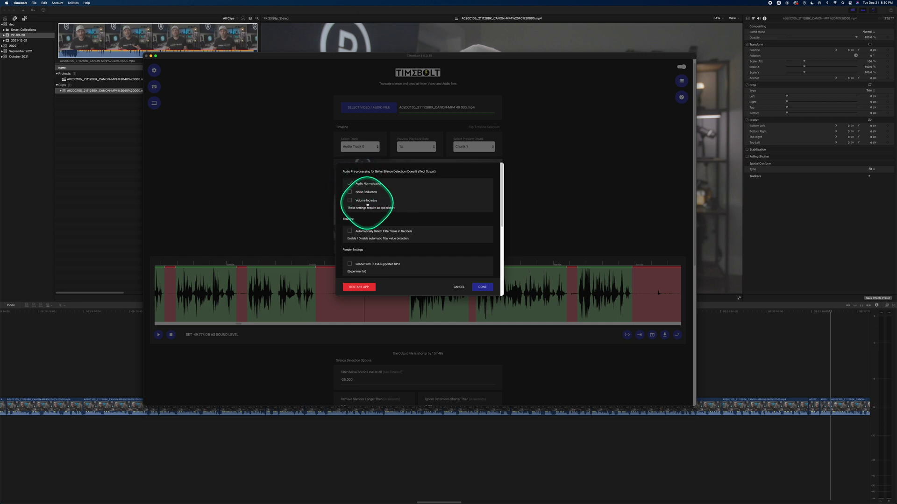
Turn on Volume Increase, keep Noise Reduction off, and restart TimeBolt to apply the pre-processing settings.
left_click(350, 193)
left_click(350, 200)
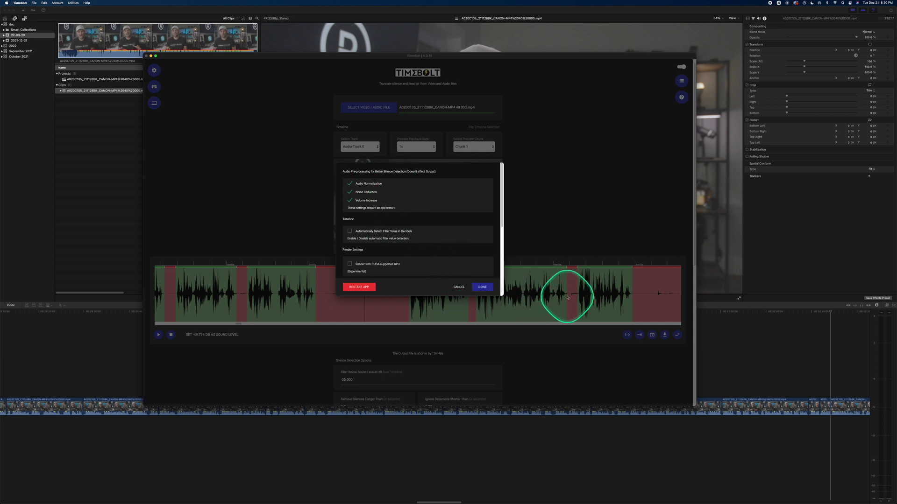
left_click(361, 193)
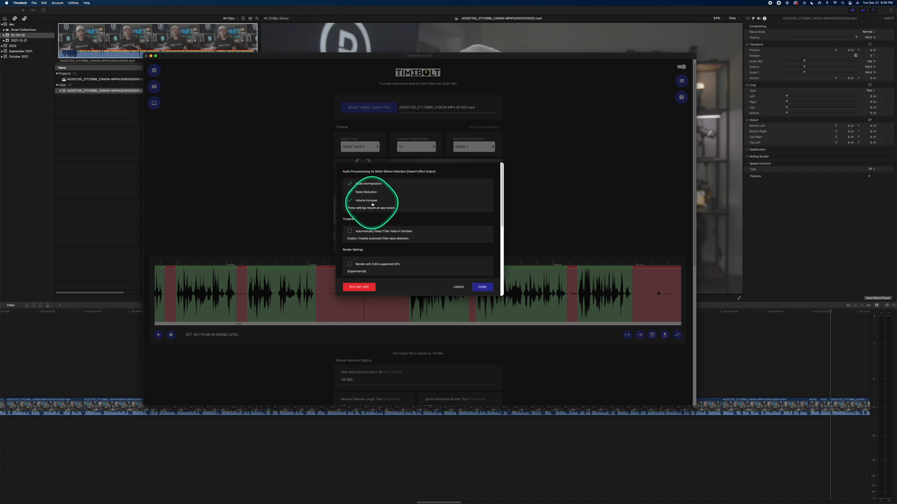
scroll(372, 204, "down", 5)
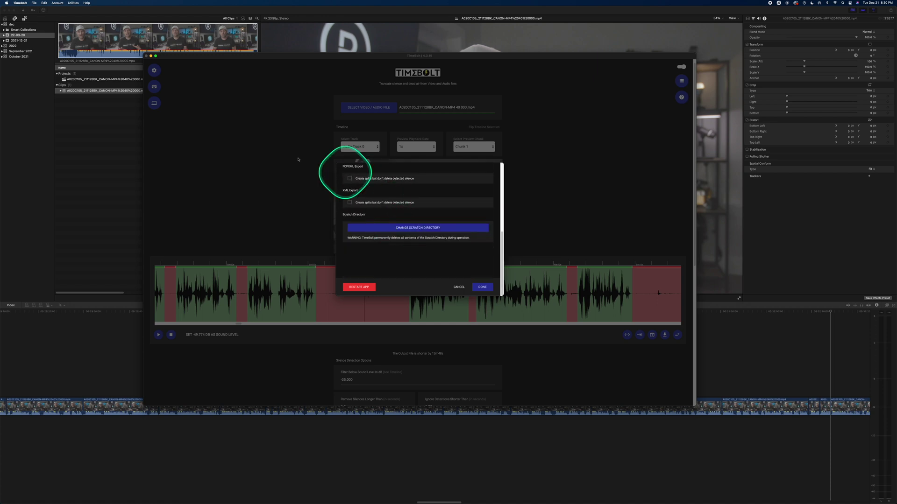
left_click(362, 287)
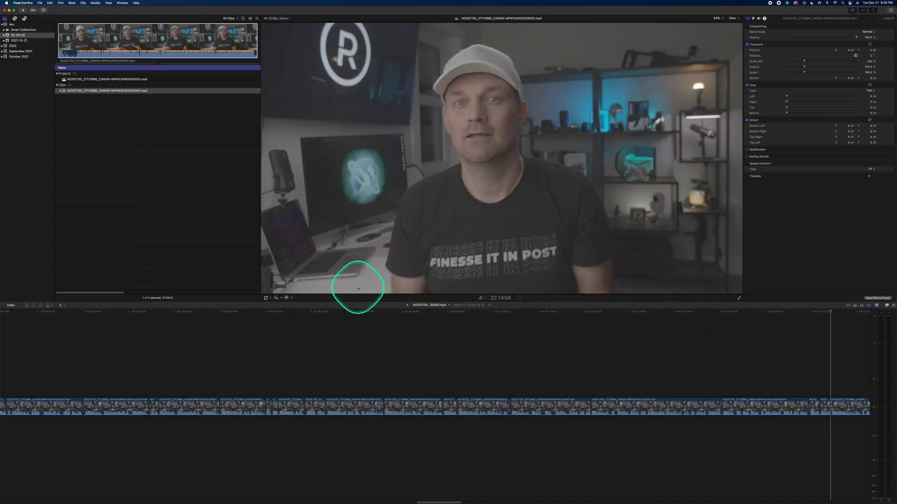
Load the talking-head mp4 into TimeBolt, expand its waveform, export the silence cuts as FCPXML, and return to Final Cut Pro.
left_click_drag(148, 279, 424, 132)
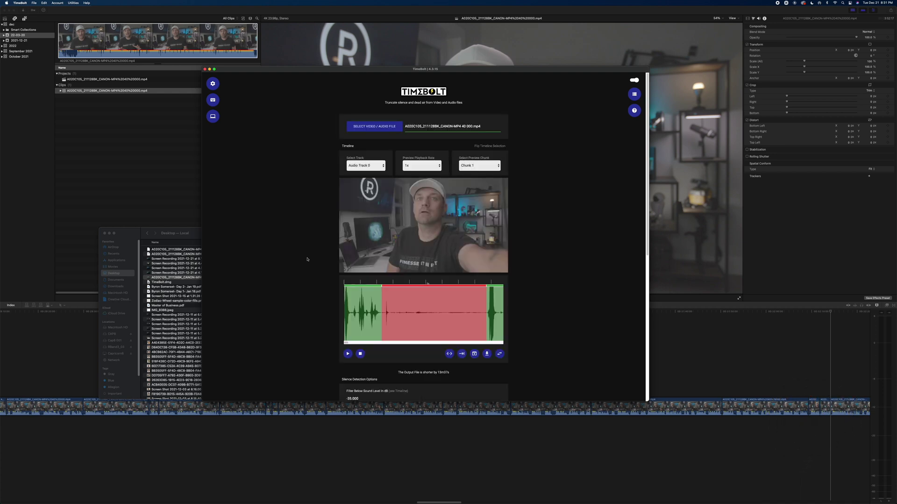
left_click(499, 353)
scroll(346, 373, "down", 5)
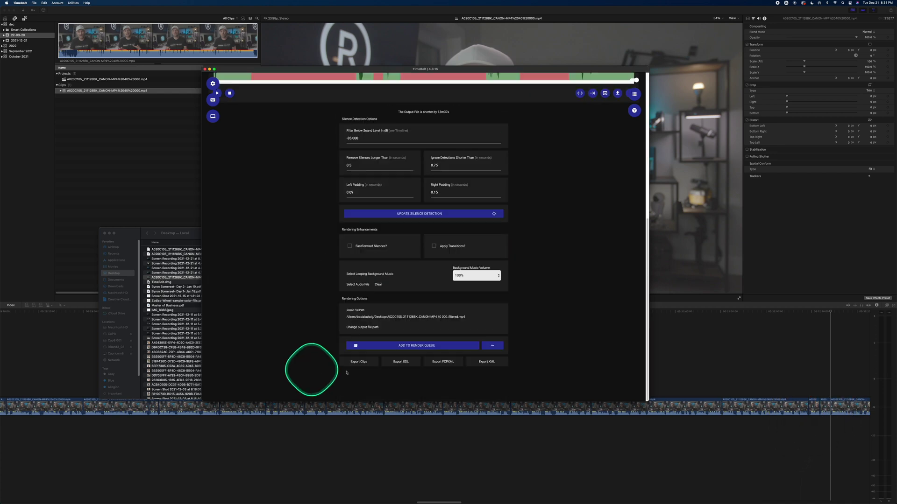
left_click(445, 362)
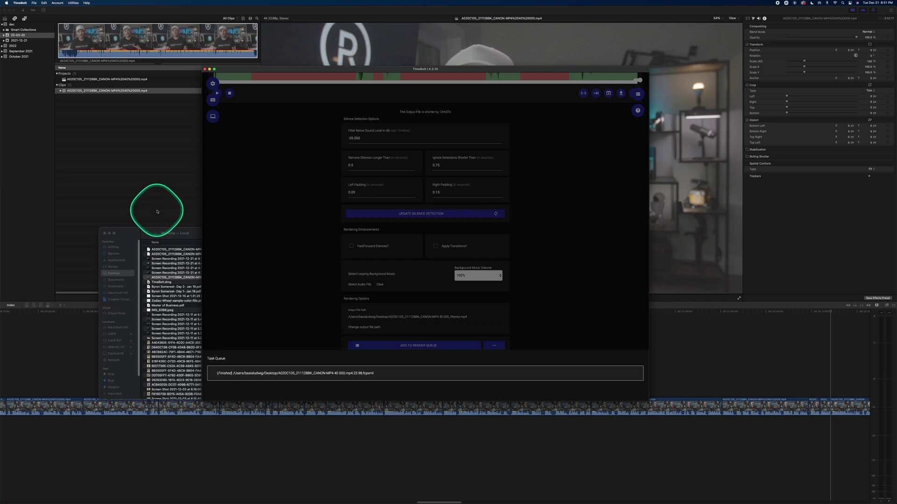
left_click(140, 195)
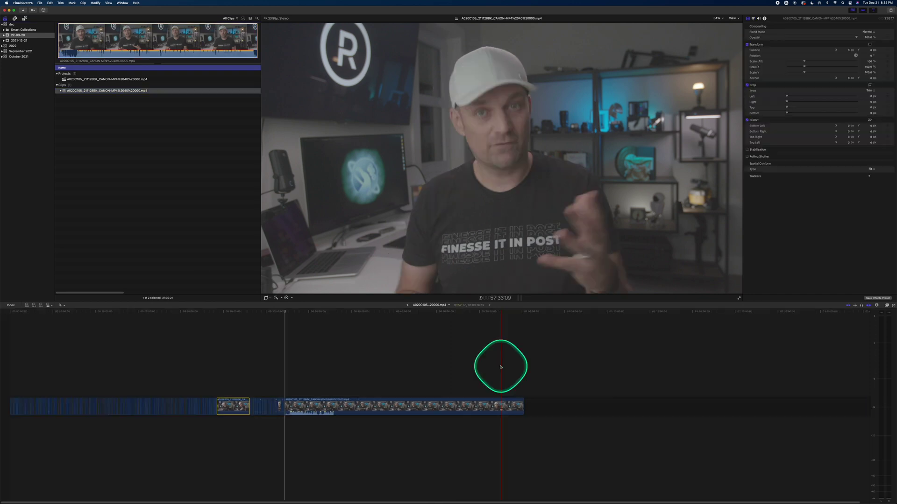
Delete the stray clips, move the playhead to the start, and zoom the timeline to fit.
left_click_drag(498, 362, 228, 432)
key("Delete")
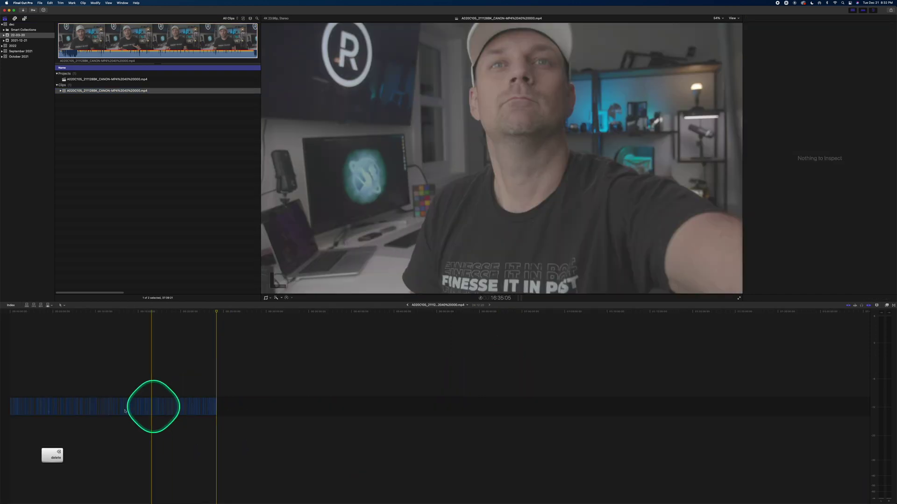
left_click(10, 312)
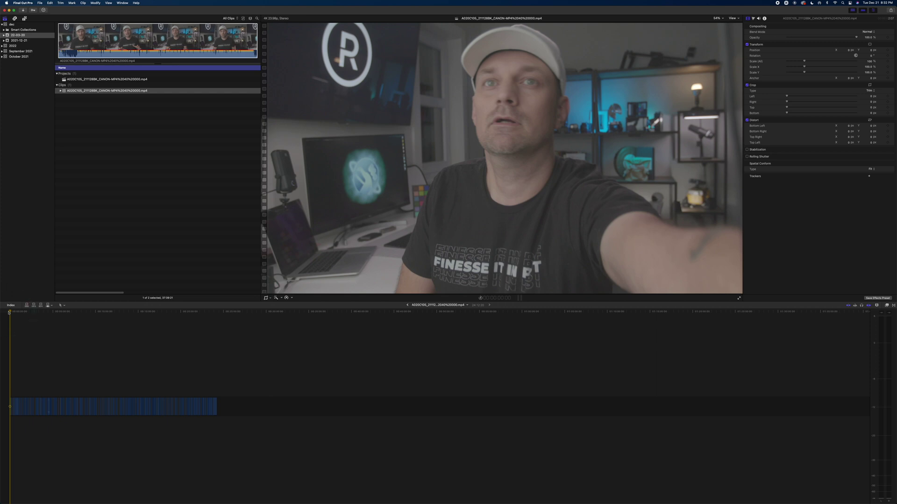
key("shift+z")
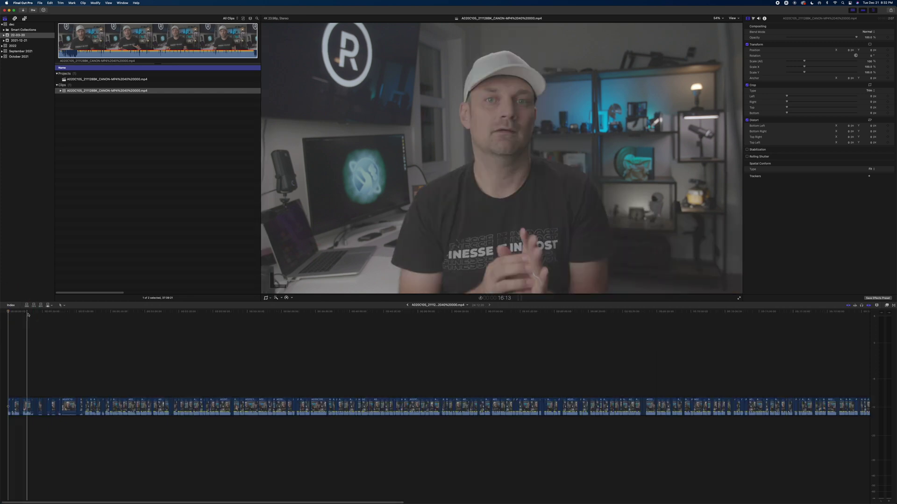
left_click(90, 312)
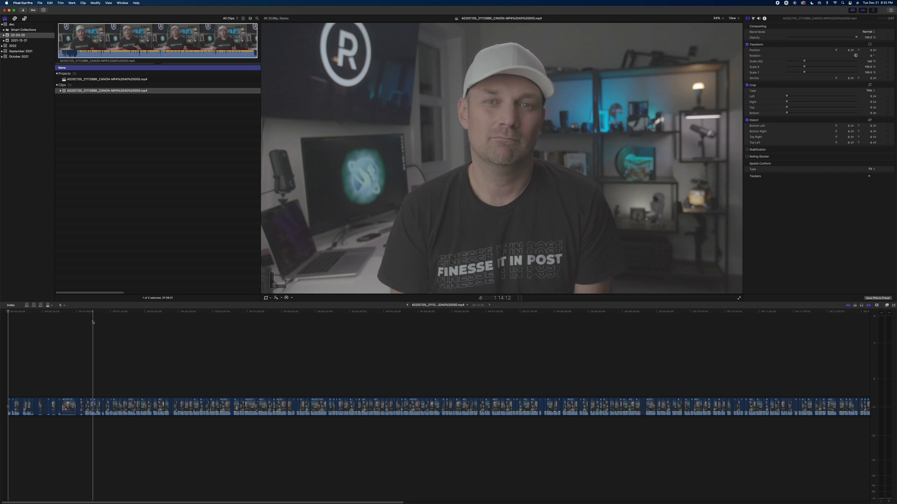
left_click_drag(100, 400, 124, 392)
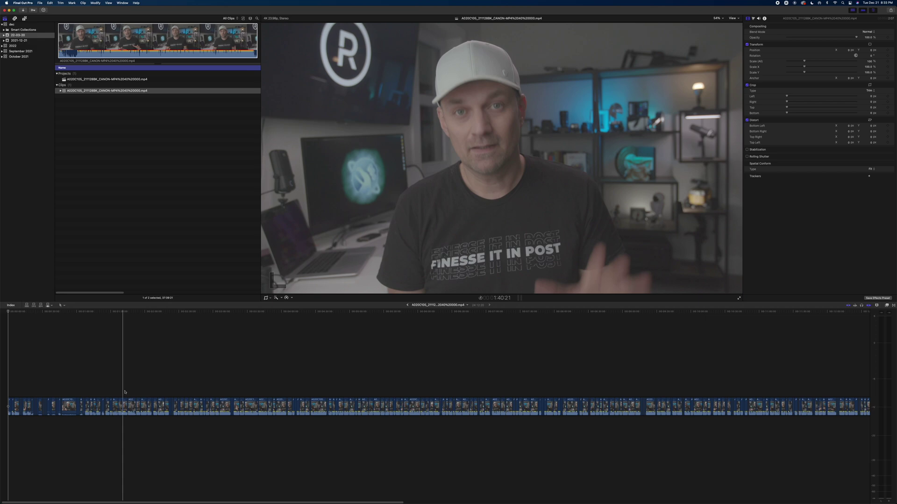